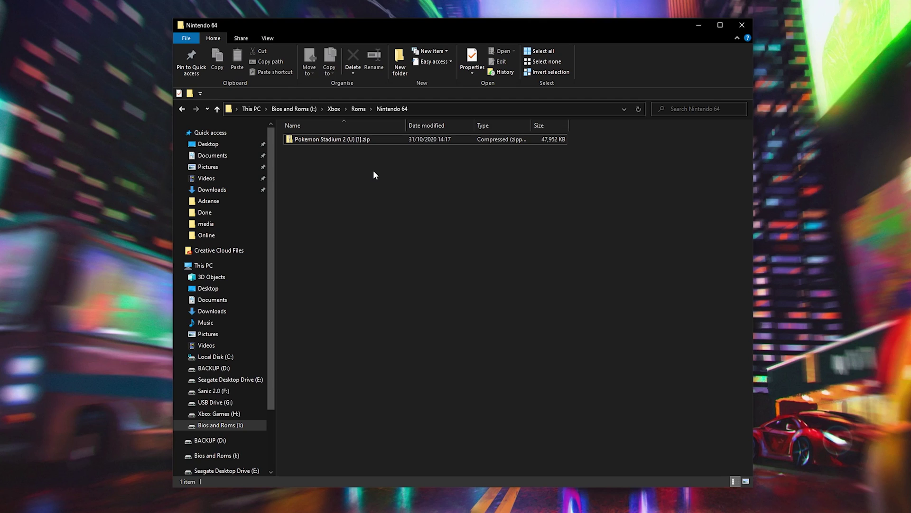
# Select the Pokemon Stadium 2 (U) [!].zip archive in the Nintendo 64 folder
pyautogui.click(348, 140)
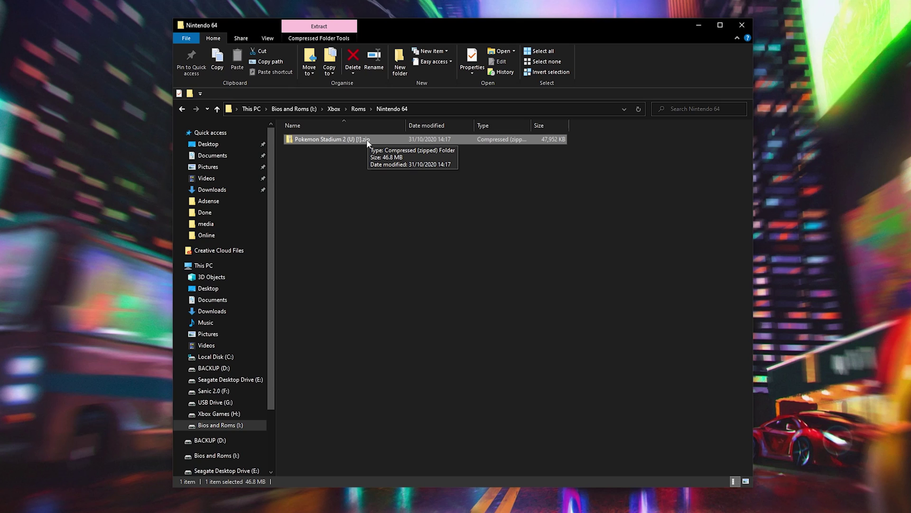
# Extract all contents of Pokemon Stadium 2 (U) [!].zip into its own folder
pyautogui.rightClick(312, 139)
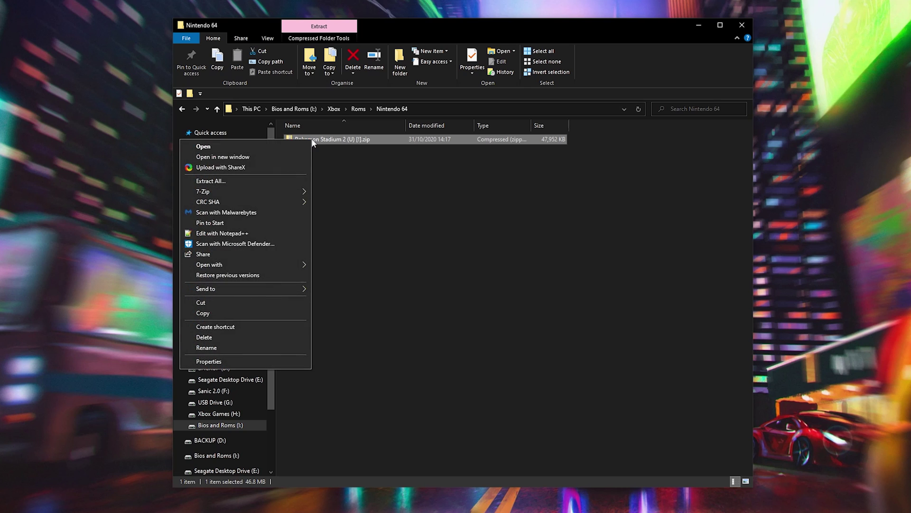
pyautogui.click(225, 180)
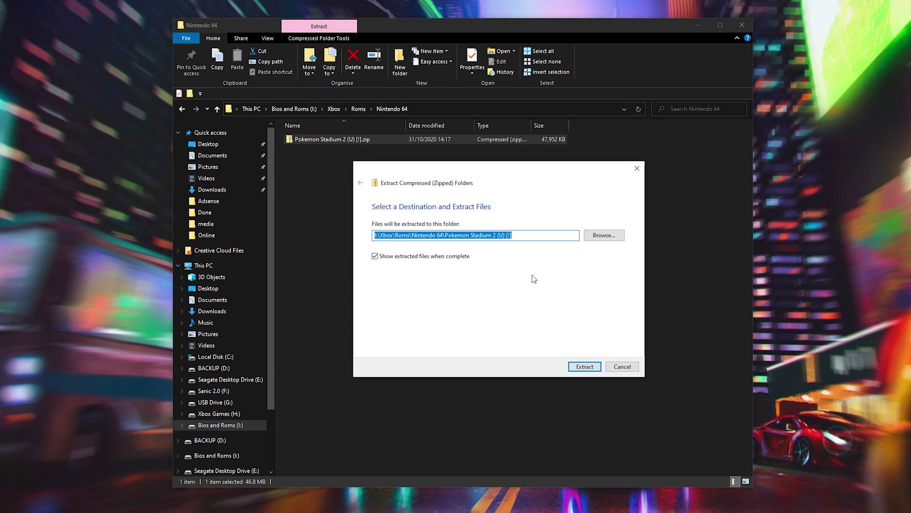
pyautogui.click(585, 365)
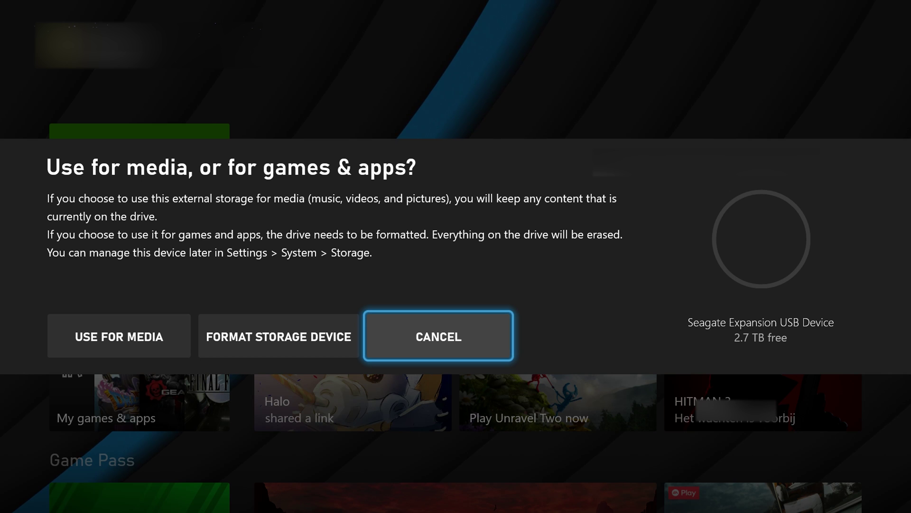
# Choose Use for Media for the Seagate USB drive instead of formatting it
pyautogui.press('Left')
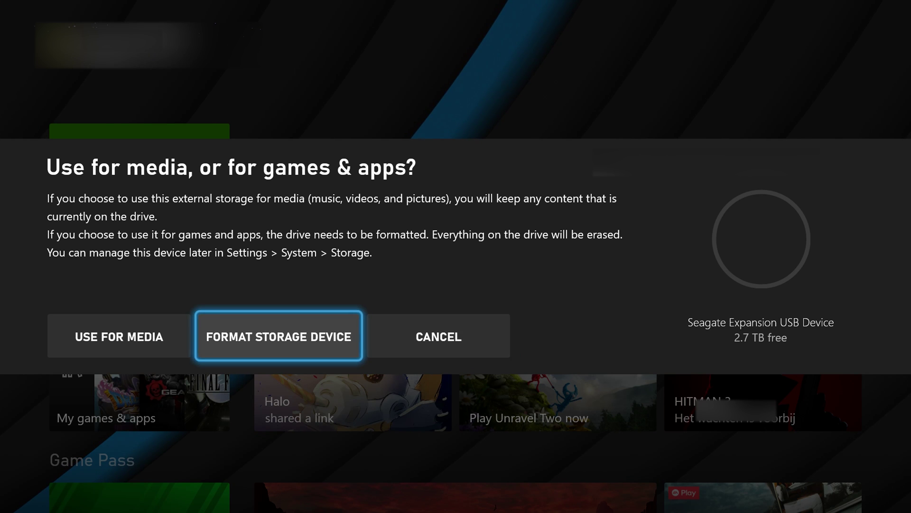
pyautogui.press('Left')
pyautogui.press('Right')
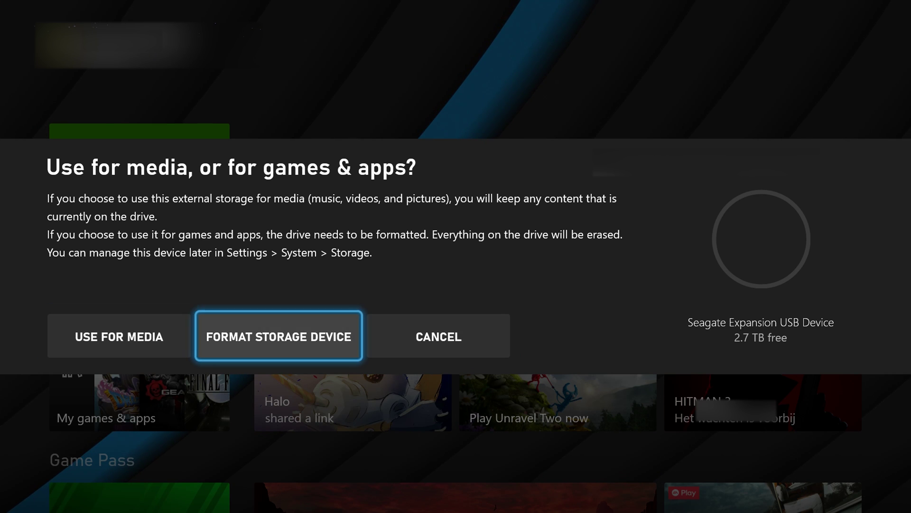
pyautogui.press('Right')
pyautogui.press('Left')
pyautogui.press('Left')
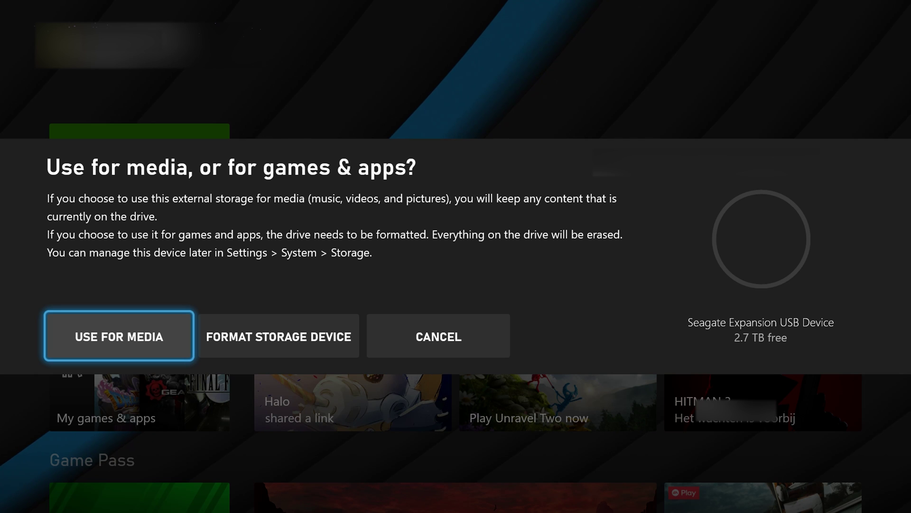
pyautogui.press('Return')
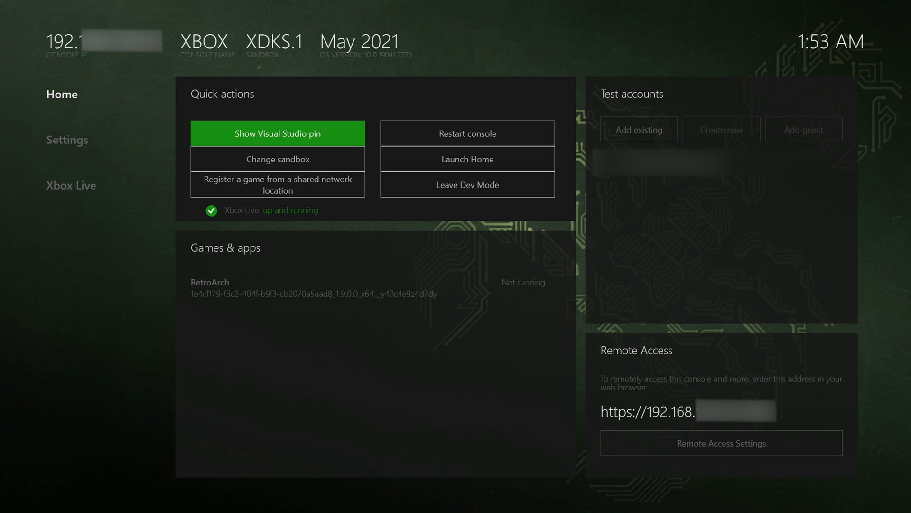
# Launch RetroArch from Games & apps in Dev Home and return to its Main Menu
pyautogui.press('Down')
pyautogui.press('Down')
pyautogui.press('Down')
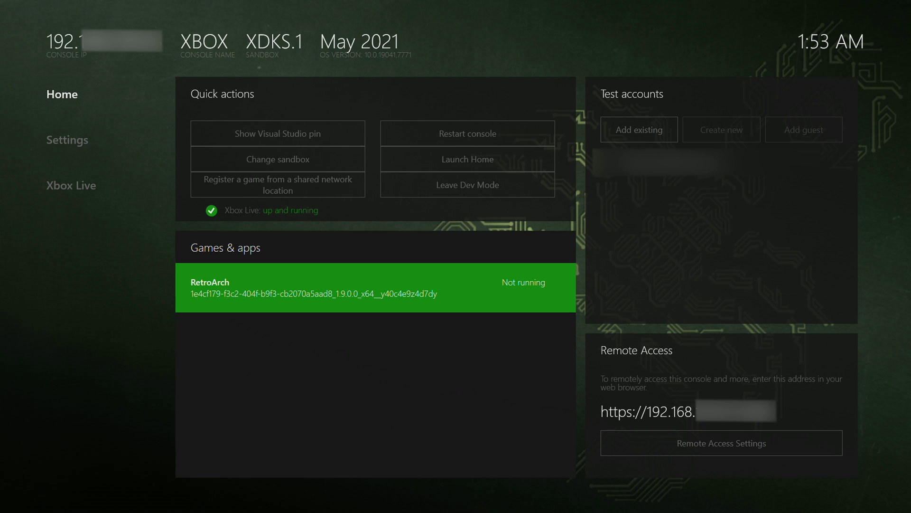
pyautogui.press('Return')
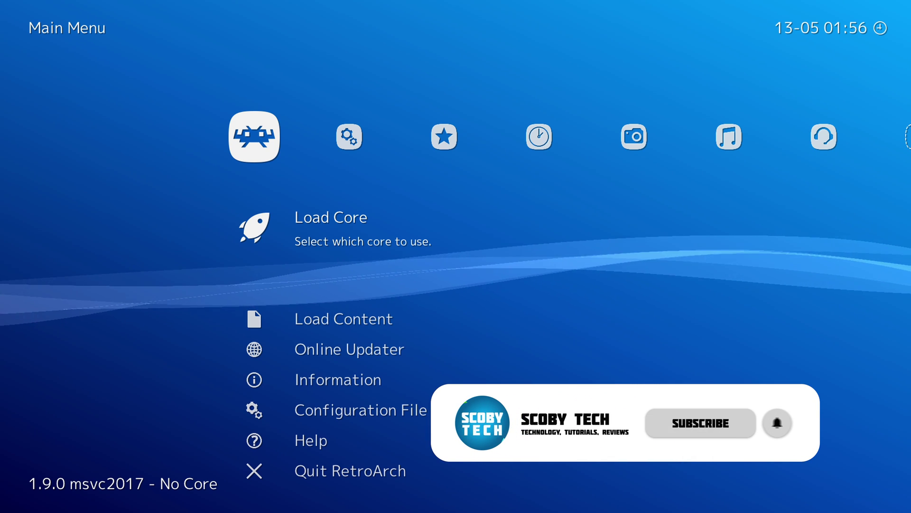
pyautogui.press('Left')
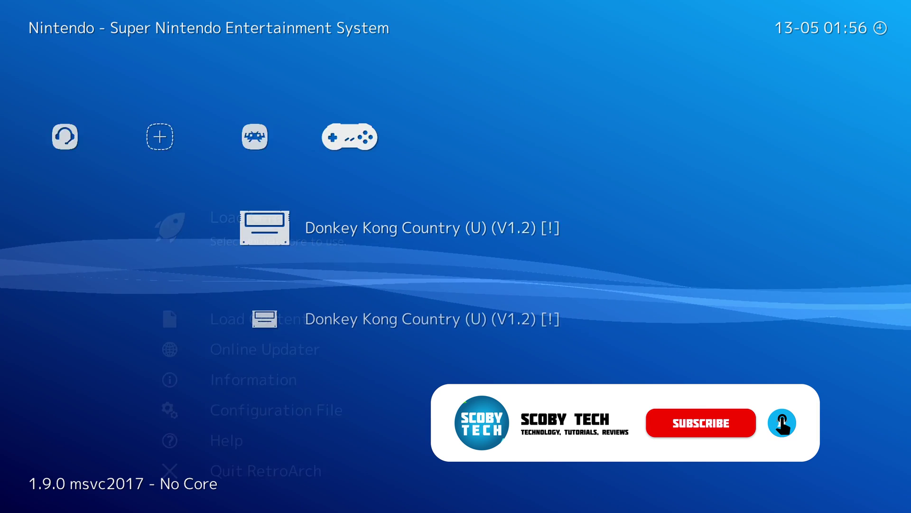
pyautogui.press('Right')
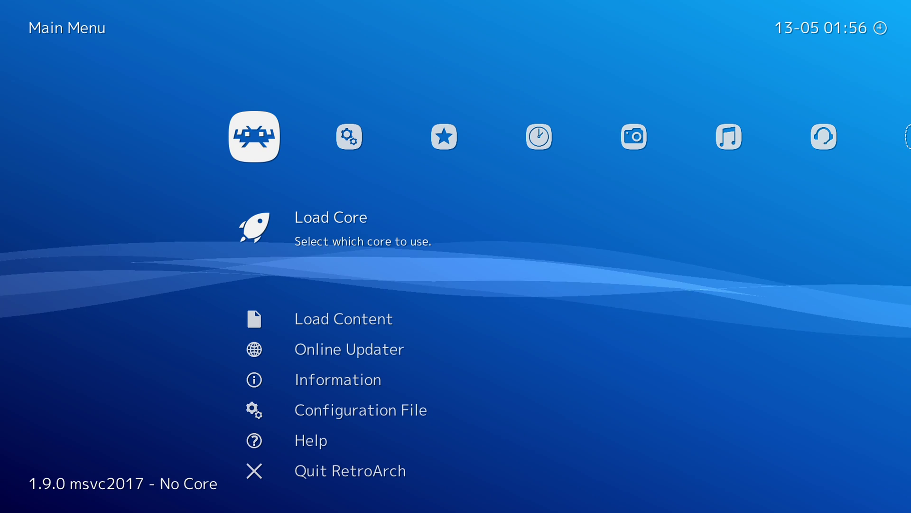
# Load the Nintendo - Nintendo 64 (Mupen64Plus-Next) core from the Load Core list
pyautogui.press('Return')
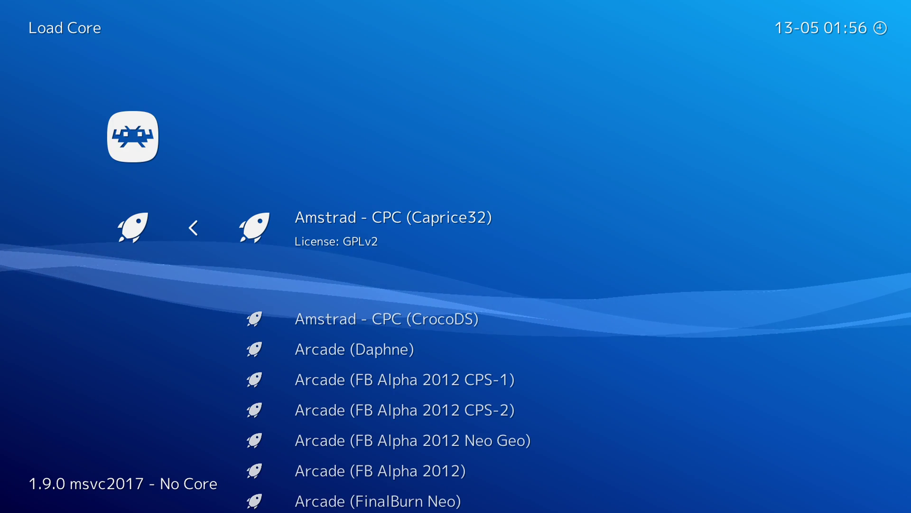
pyautogui.press('Down')
pyautogui.press('Down')
pyautogui.press('Down')
pyautogui.press('Down')
pyautogui.press('Down')
pyautogui.press('Down')
pyautogui.press('Down')
pyautogui.press('Down')
pyautogui.press('Down')
pyautogui.press('Down')
pyautogui.press('Down')
pyautogui.press('Down')
pyautogui.press('Down')
pyautogui.press('Down')
pyautogui.press('Down')
pyautogui.press('Down')
pyautogui.press('Down')
pyautogui.press('Down')
pyautogui.press('Down')
pyautogui.press('Down')
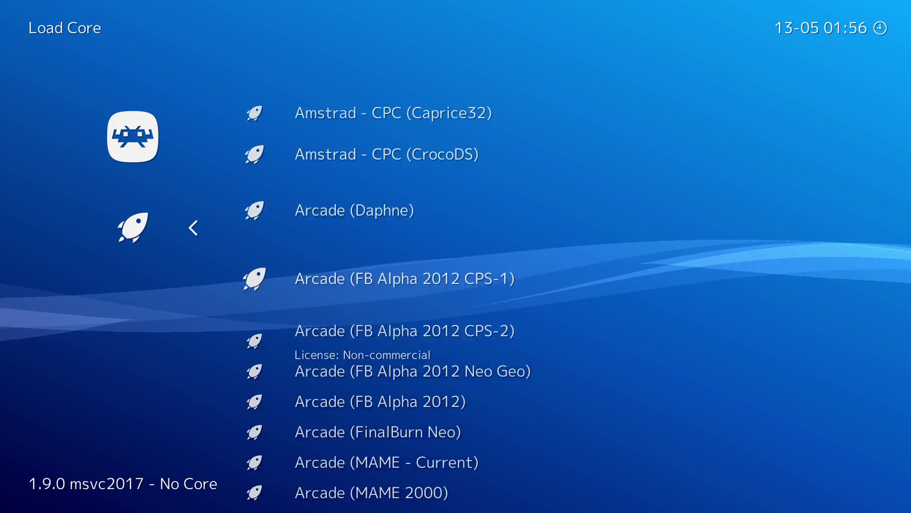
pyautogui.press('Down')
pyautogui.press('Down')
pyautogui.press('Down')
pyautogui.press('Down')
pyautogui.press('Down')
pyautogui.press('Down')
pyautogui.press('Down')
pyautogui.press('Down')
pyautogui.press('Down')
pyautogui.press('Down')
pyautogui.press('Down')
pyautogui.press('Down')
pyautogui.press('Down')
pyautogui.press('Down')
pyautogui.press('Down')
pyautogui.press('Down')
pyautogui.press('Down')
pyautogui.press('Down')
pyautogui.press('Down')
pyautogui.press('Down')
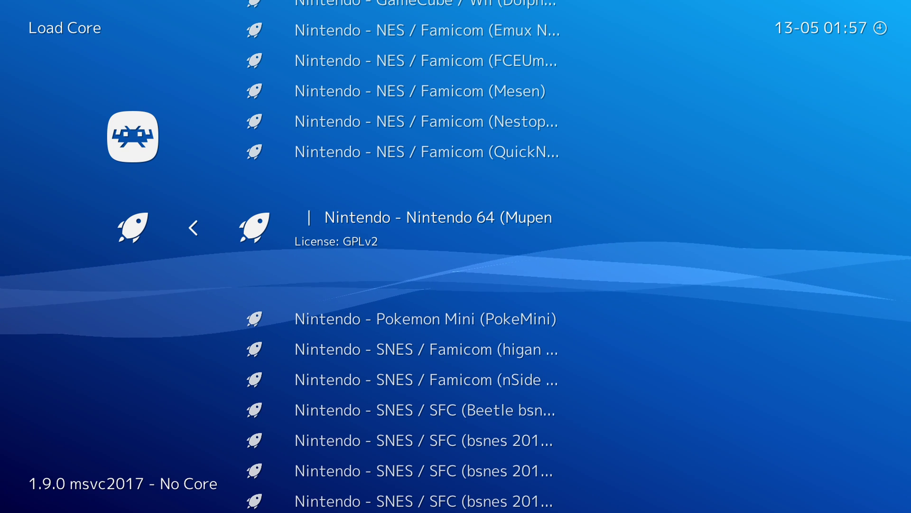
pyautogui.press('Return')
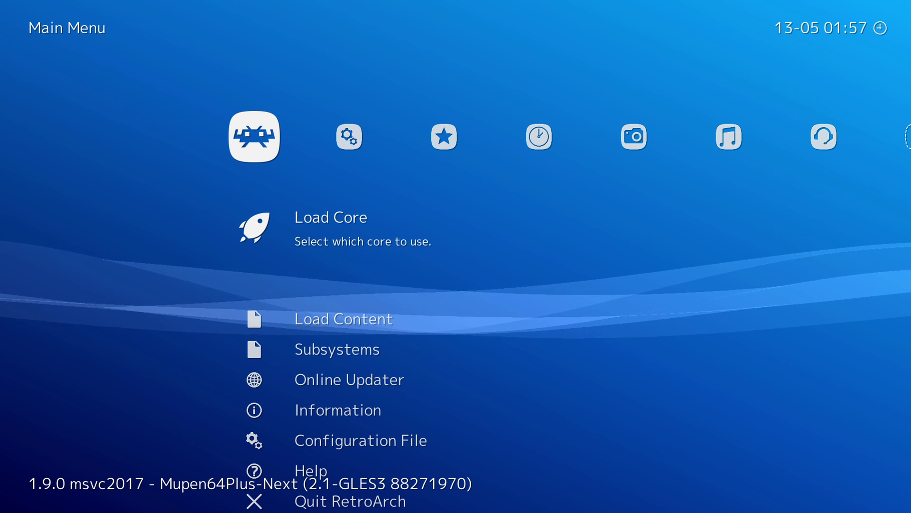
# Open Load Content and browse the drive list to F:\ for the Pokemon Stadium 2 ROM
pyautogui.press('Down')
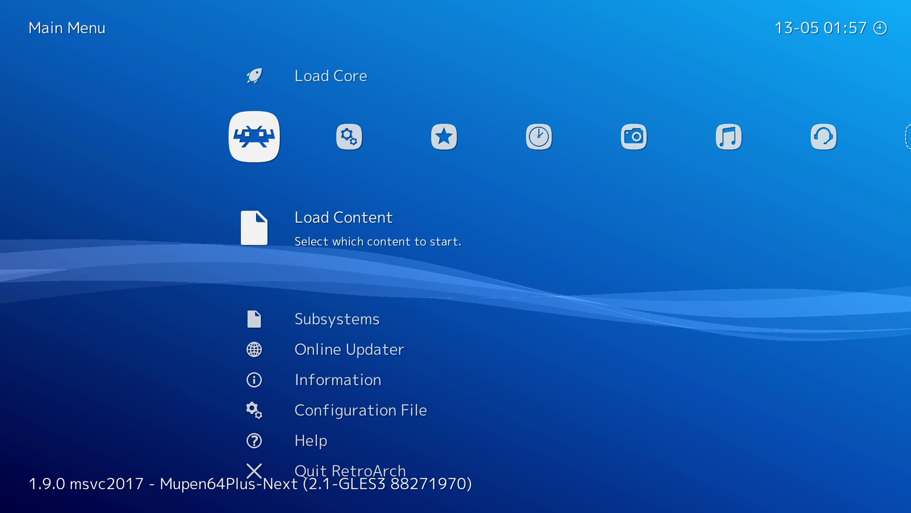
pyautogui.press('Return')
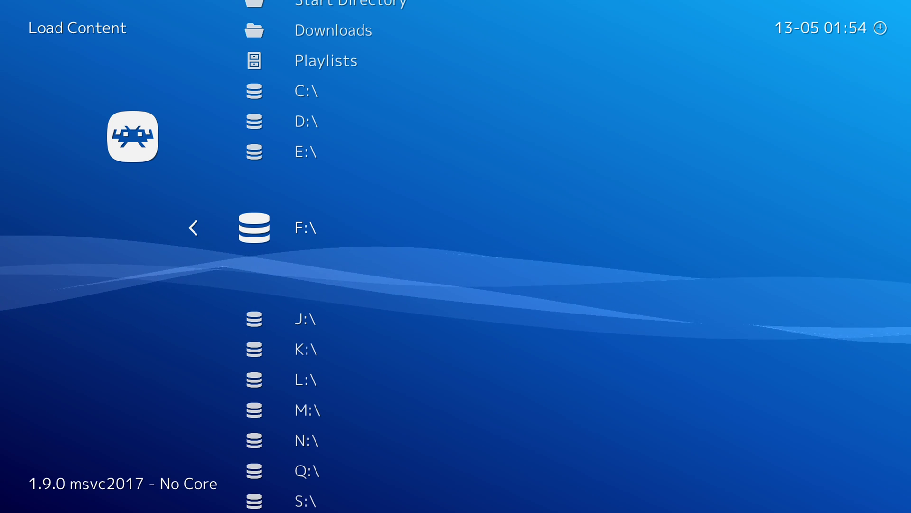
pyautogui.press('Up')
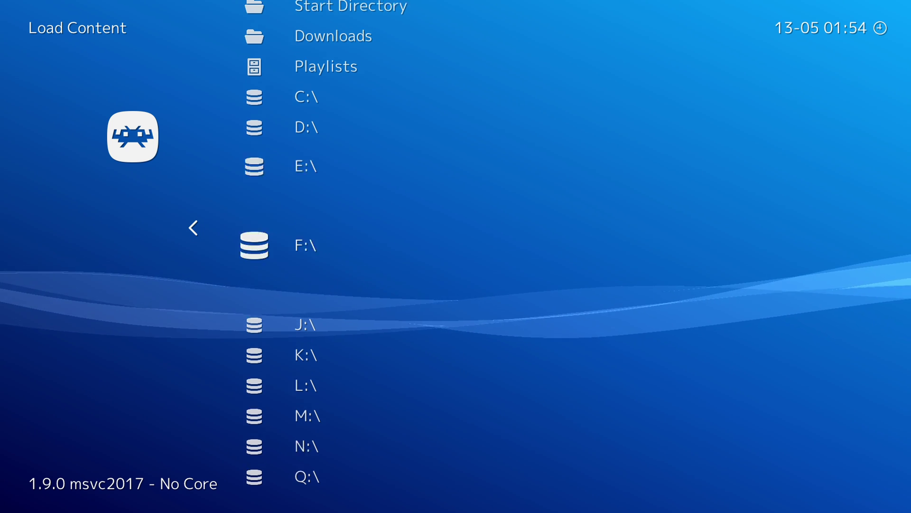
pyautogui.press('Down')
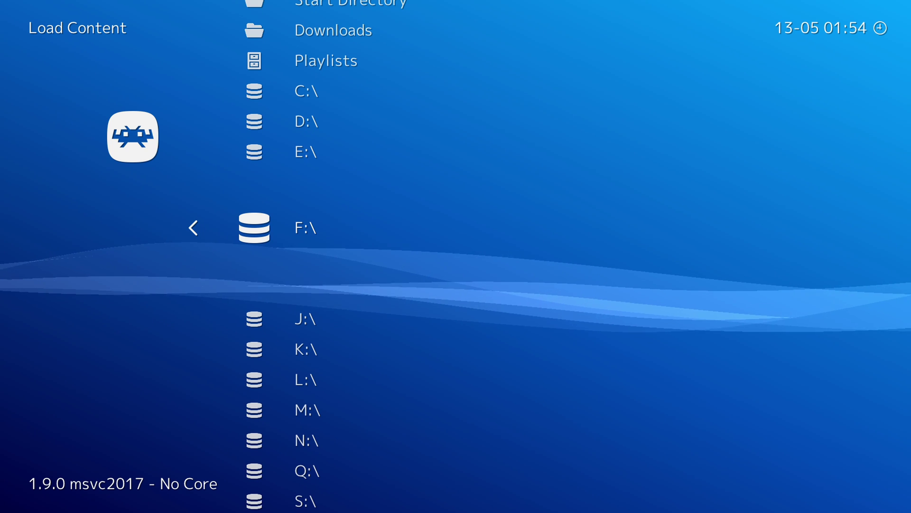
pyautogui.press('Up')
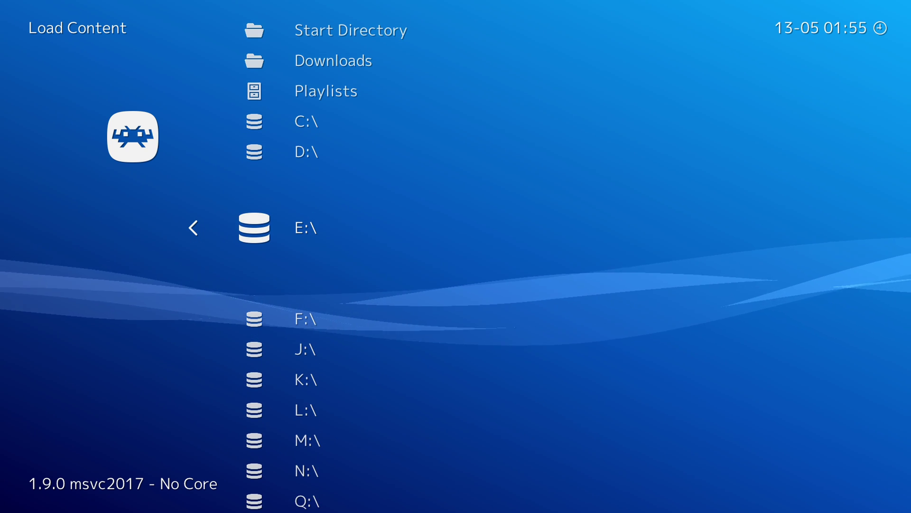
pyautogui.press('Down')
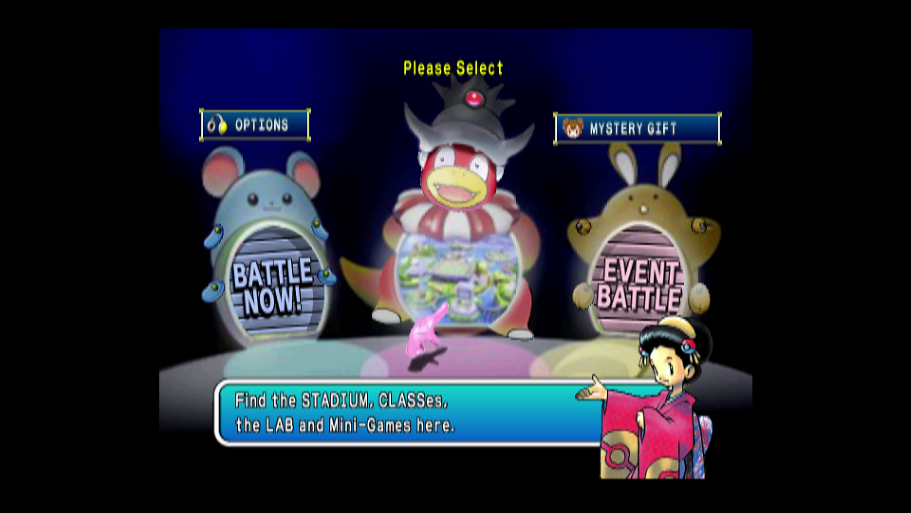
# Bring up the Quick Menu over the running game and enter its core Options
pyautogui.press('F1')
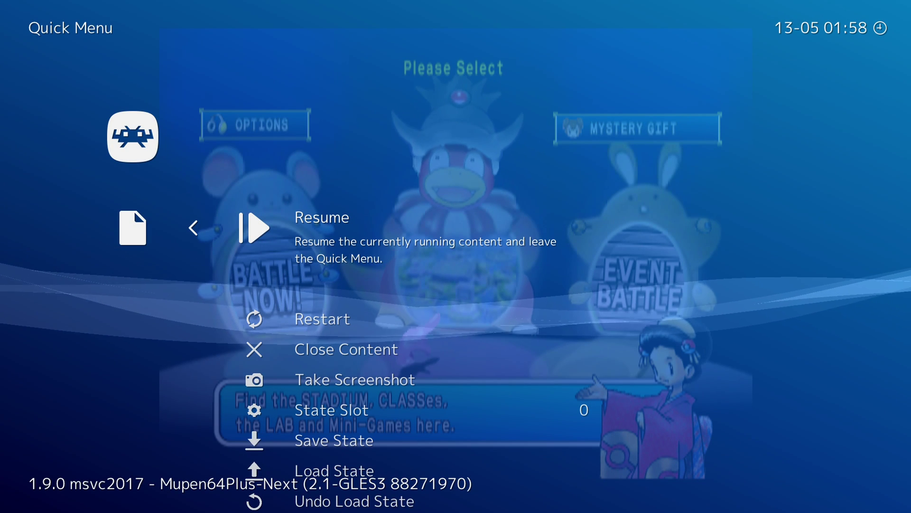
pyautogui.press('Down')
pyautogui.press('Down')
pyautogui.press('Down')
pyautogui.press('Up')
pyautogui.press('Up')
pyautogui.press('Up')
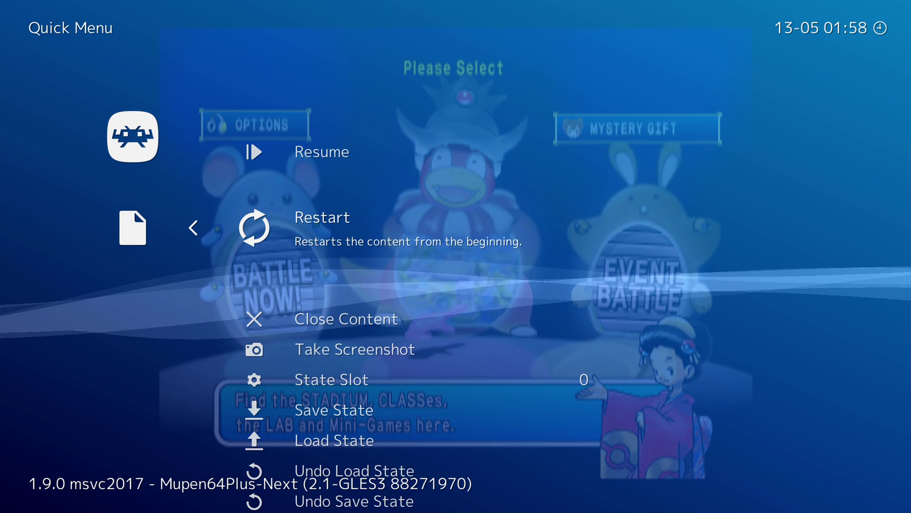
pyautogui.press('Down')
pyautogui.press('Down')
pyautogui.press('Down')
pyautogui.press('Down')
pyautogui.press('Down')
pyautogui.press('Down')
pyautogui.press('Down')
pyautogui.press('Down')
pyautogui.press('Down')
pyautogui.press('Down')
pyautogui.press('Down')
pyautogui.press('Down')
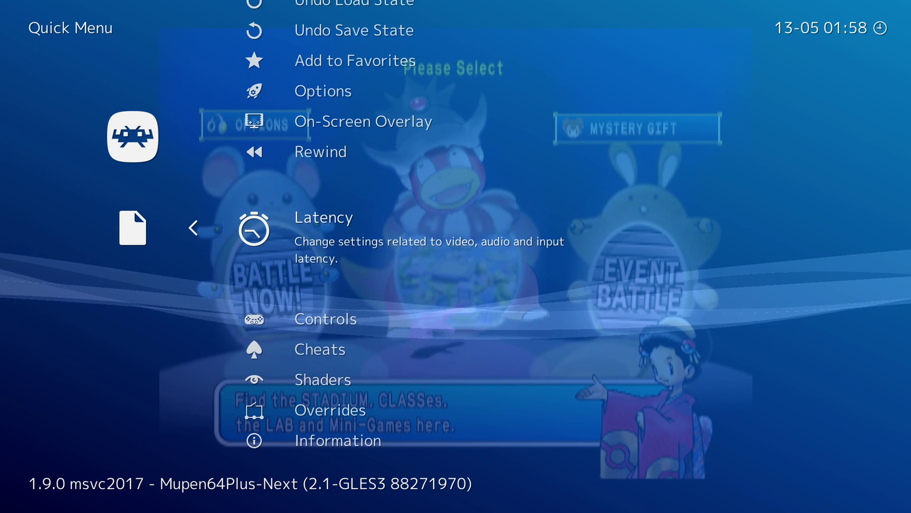
pyautogui.press('Up')
pyautogui.press('Up')
pyautogui.press('Up')
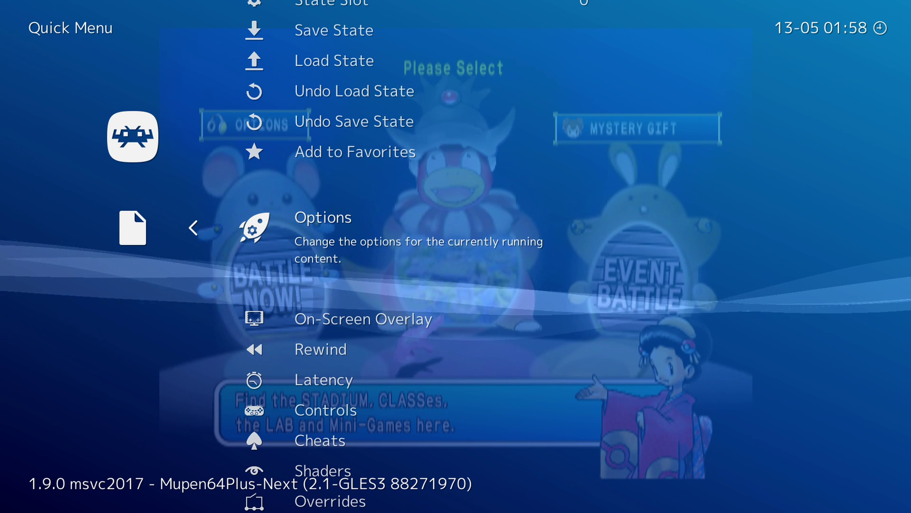
pyautogui.press('Return')
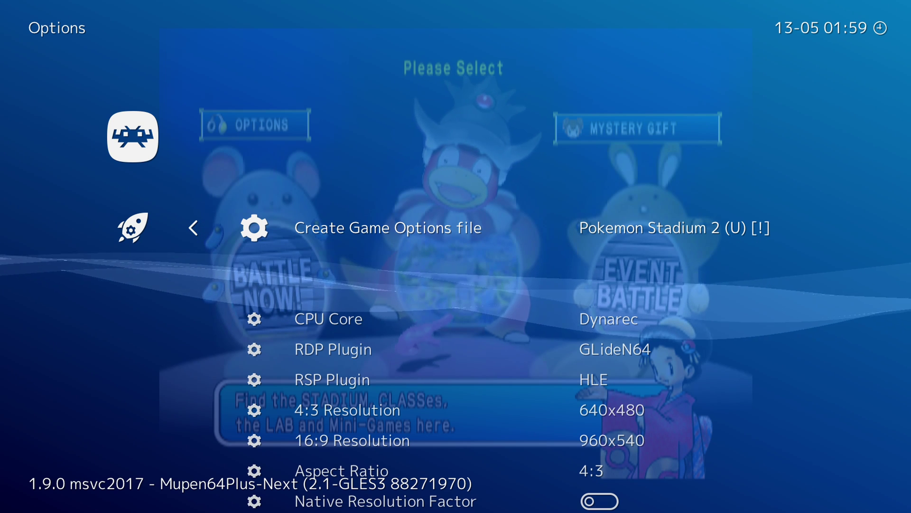
# Scroll past the 4:3 and 16:9 Resolution options and set Aspect Ratio to 16:9
pyautogui.press('Down')
pyautogui.press('Up')
pyautogui.press('Up')
pyautogui.press('Down')
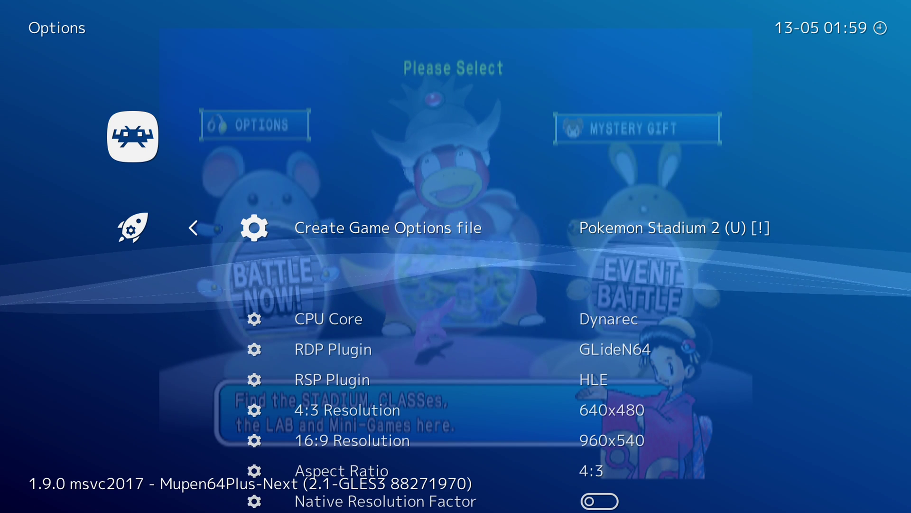
pyautogui.press('Down')
pyautogui.press('Down')
pyautogui.press('Down')
pyautogui.press('Down')
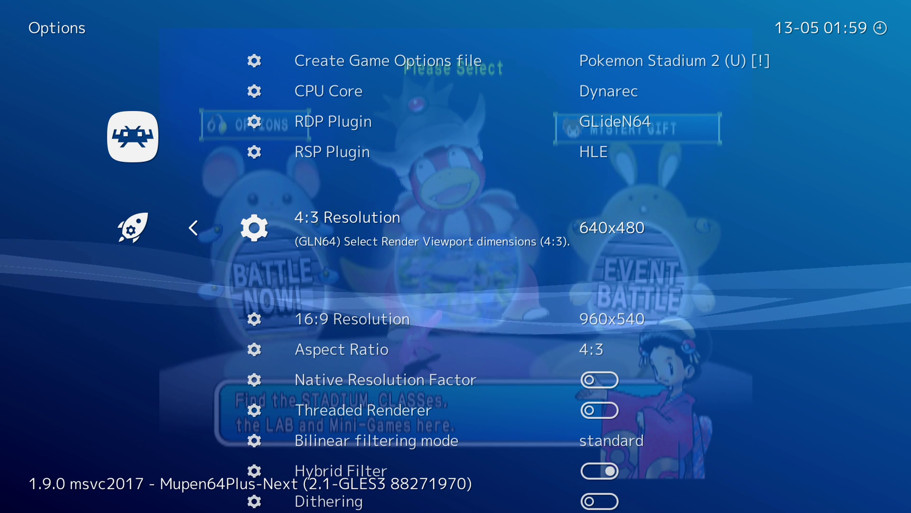
pyautogui.press('Down')
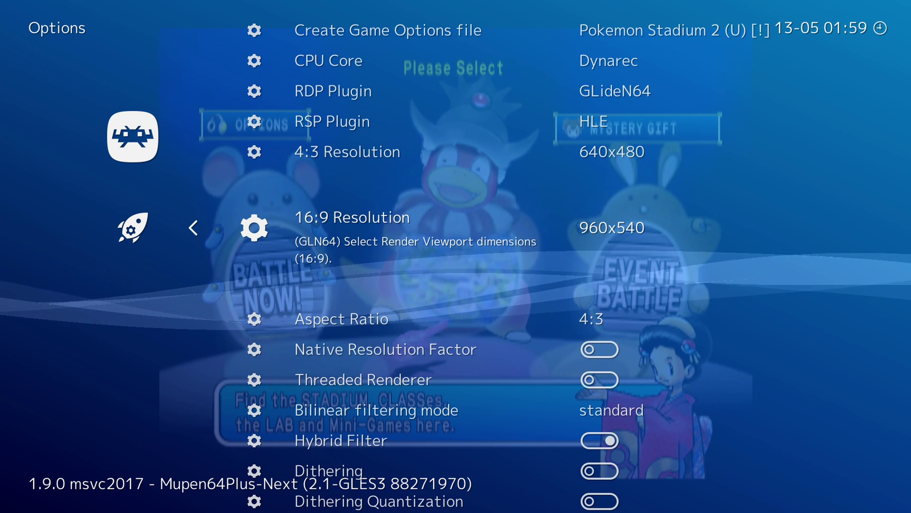
pyautogui.press('Down')
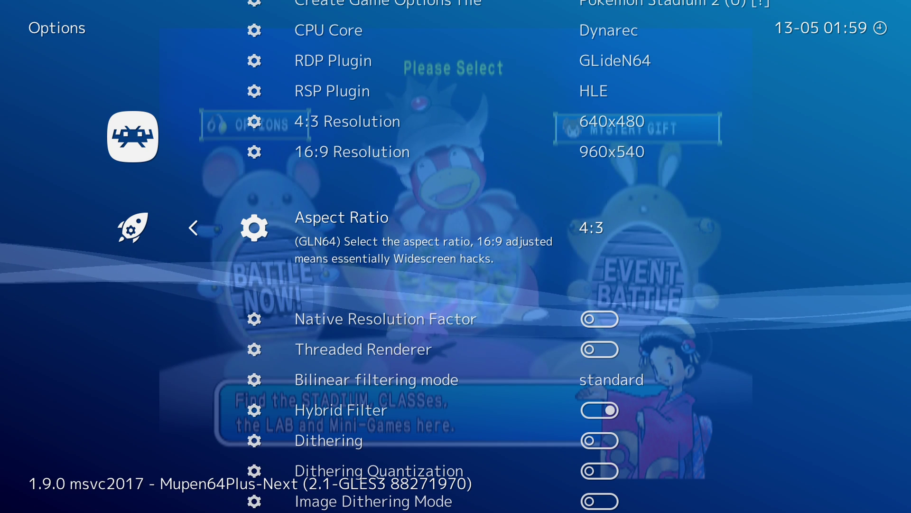
pyautogui.press('Return')
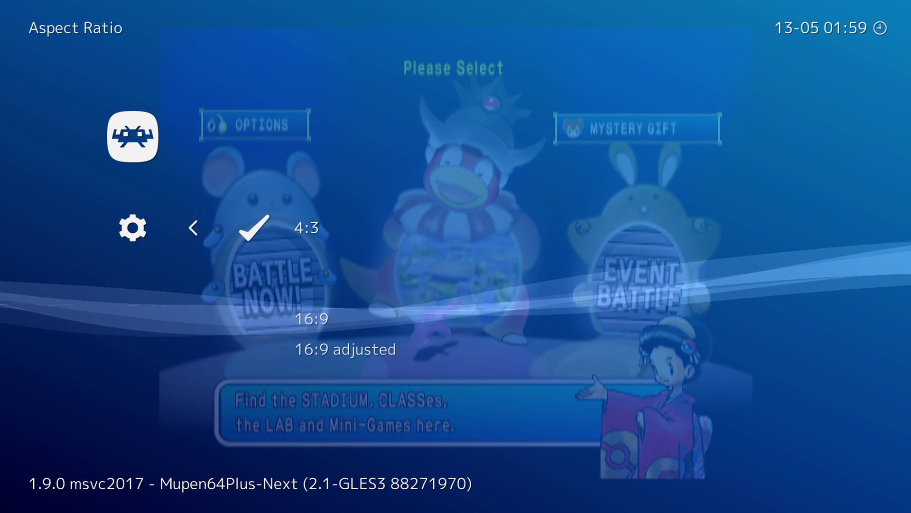
pyautogui.press('Down')
pyautogui.press('Return')
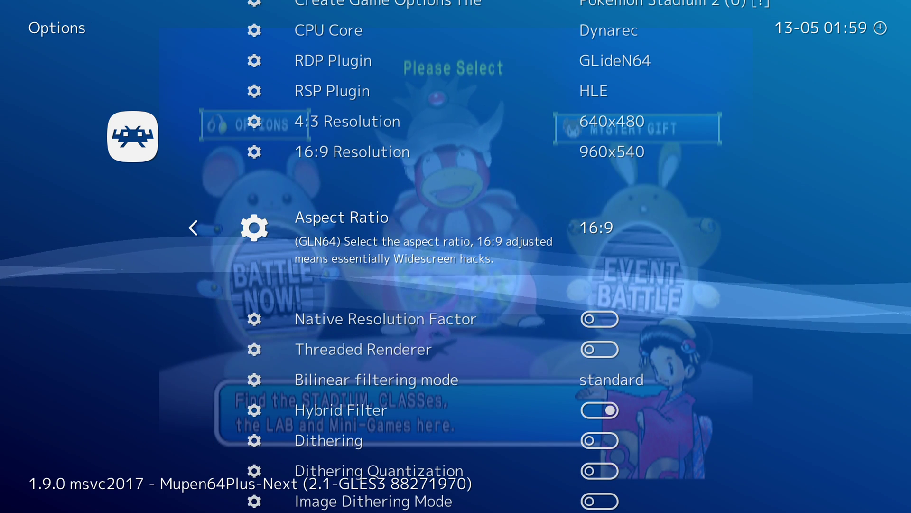
# Scroll down through the texture options to Expansion Pak, then back out to the Main Menu
pyautogui.press('Up')
pyautogui.press('Up')
pyautogui.press('Down')
pyautogui.press('Down')
pyautogui.press('Down')
pyautogui.press('Down')
pyautogui.press('Down')
pyautogui.press('Down')
pyautogui.press('Down')
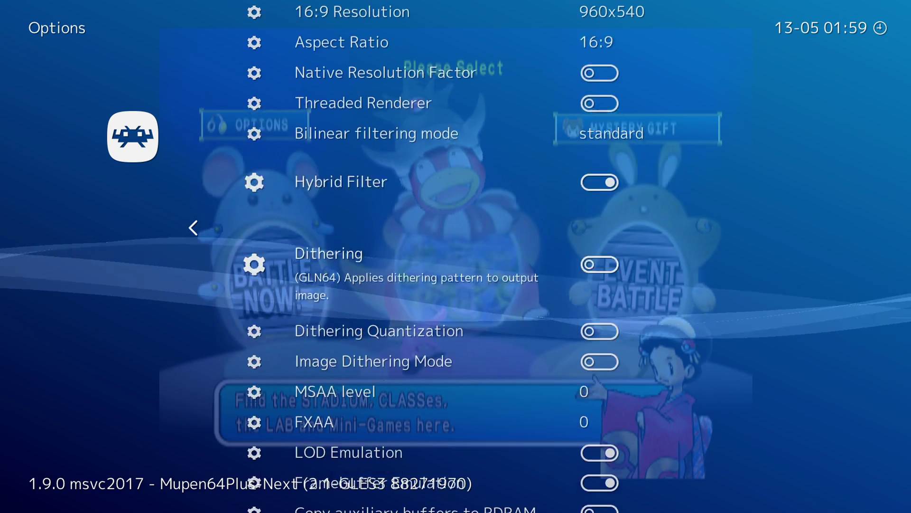
pyautogui.press('Down')
pyautogui.press('Down')
pyautogui.press('Down')
pyautogui.press('Down')
pyautogui.press('Down')
pyautogui.press('Down')
pyautogui.press('Down')
pyautogui.press('Down')
pyautogui.press('Down')
pyautogui.press('Down')
pyautogui.press('Down')
pyautogui.press('Down')
pyautogui.press('Down')
pyautogui.press('Down')
pyautogui.press('Down')
pyautogui.press('Down')
pyautogui.press('Down')
pyautogui.press('Down')
pyautogui.press('Down')
pyautogui.press('Down')
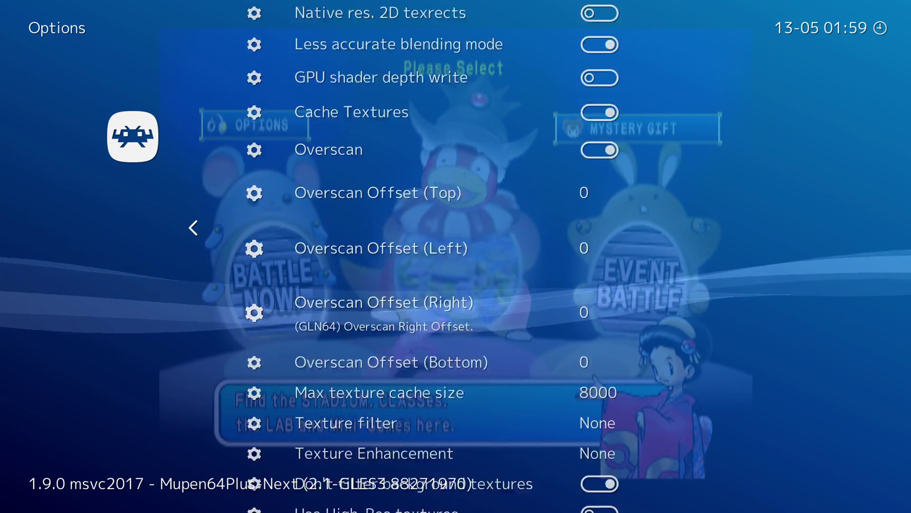
pyautogui.press('Down')
pyautogui.press('Down')
pyautogui.press('Down')
pyautogui.press('Down')
pyautogui.press('Down')
pyautogui.press('Down')
pyautogui.press('Down')
pyautogui.press('Down')
pyautogui.press('Down')
pyautogui.press('Down')
pyautogui.press('Down')
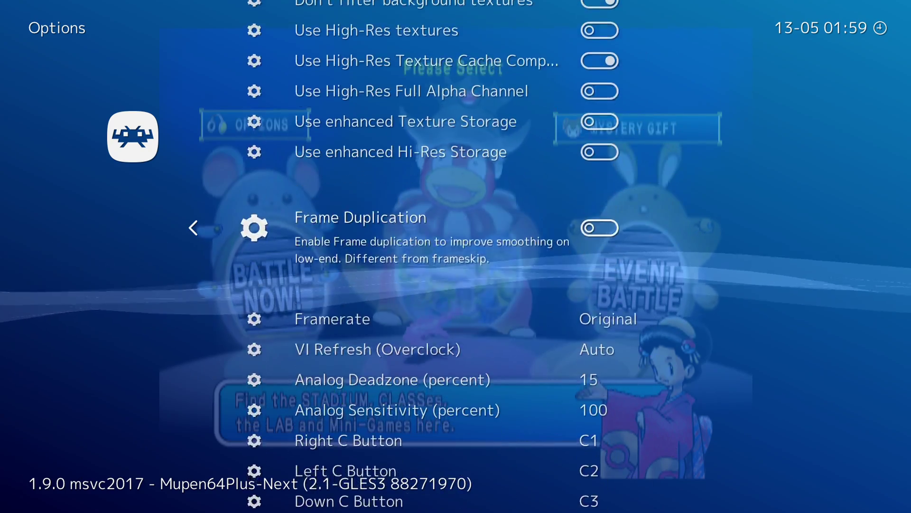
pyautogui.press('Down')
pyautogui.press('Down')
pyautogui.press('Down')
pyautogui.press('Down')
pyautogui.press('Down')
pyautogui.press('Down')
pyautogui.press('Down')
pyautogui.press('Down')
pyautogui.press('Down')
pyautogui.press('Down')
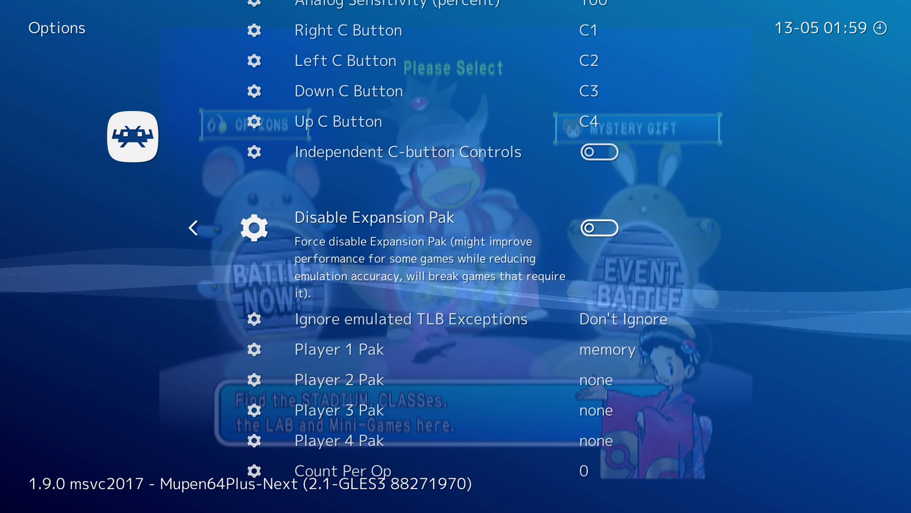
pyautogui.press('BackSpace')
pyautogui.press('BackSpace')
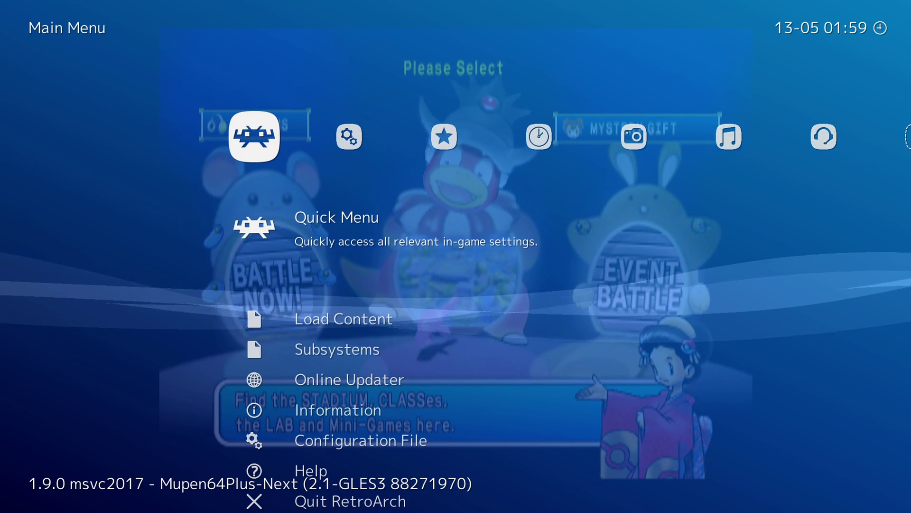
# Resume the game, then browse the Donkey Kong Country entries in the SNES playlist
pyautogui.press('Return')
pyautogui.press('Return')
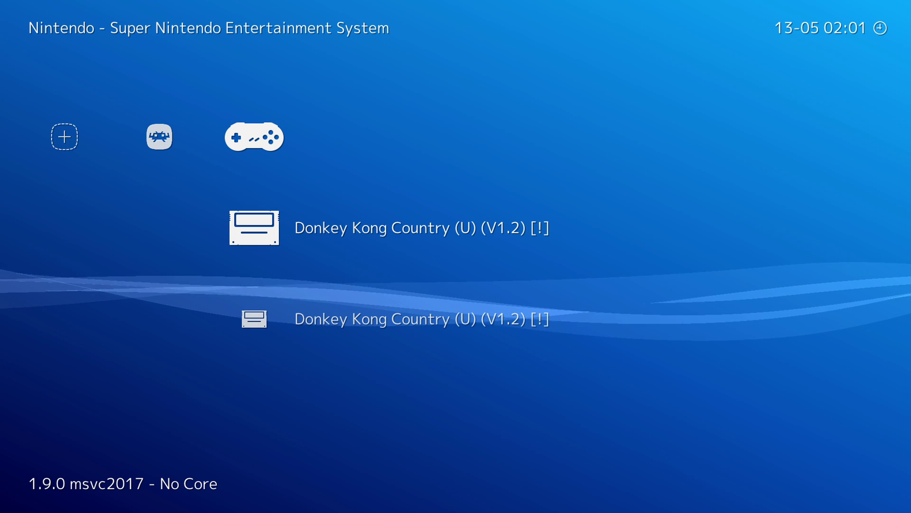
pyautogui.press('Down')
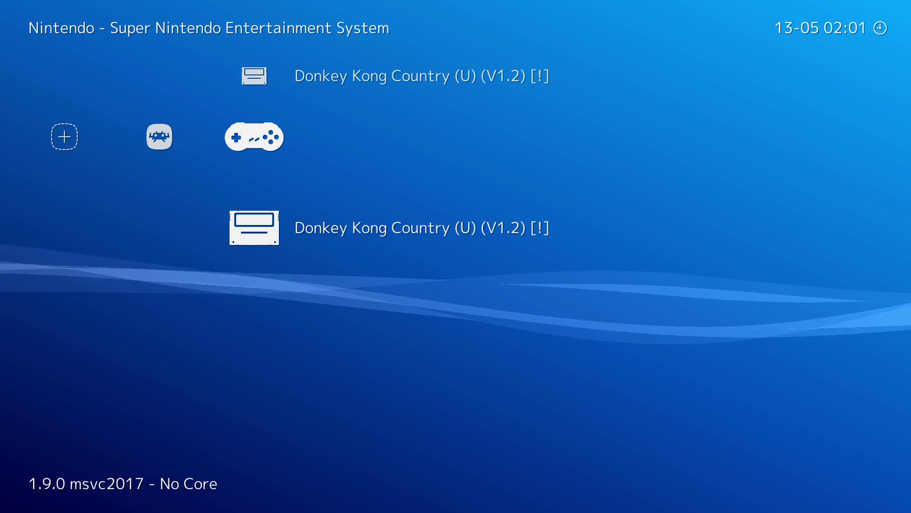
pyautogui.press('Up')
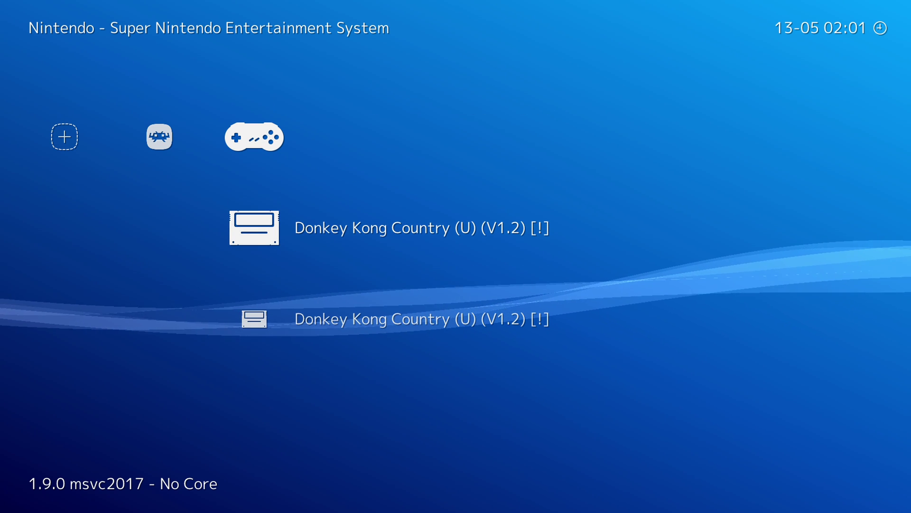